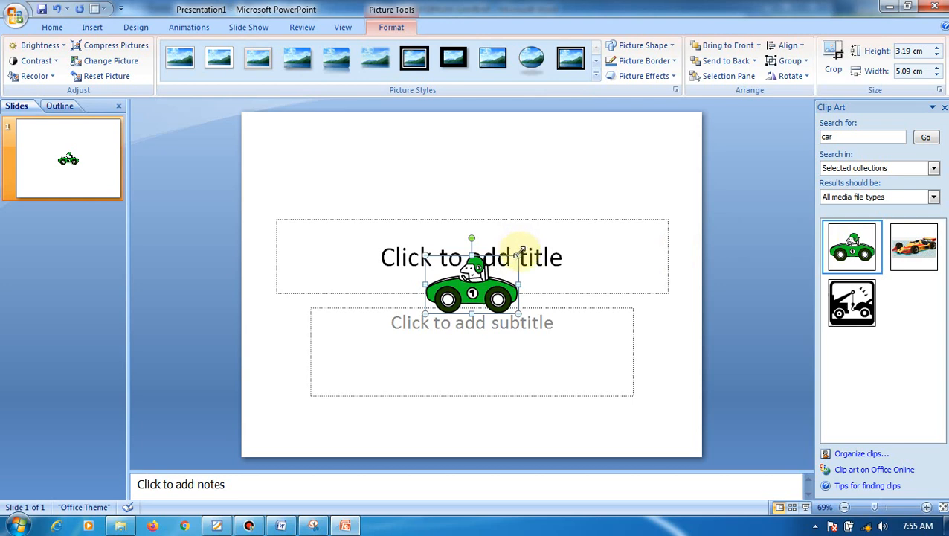
Enlarge the green car clip art to about 8.3 cm high by 13.3 cm wide and move it to the middle of the slide.
{"action": "left_click_drag", "start_coordinate": [519, 254], "coordinate": [615, 161]}
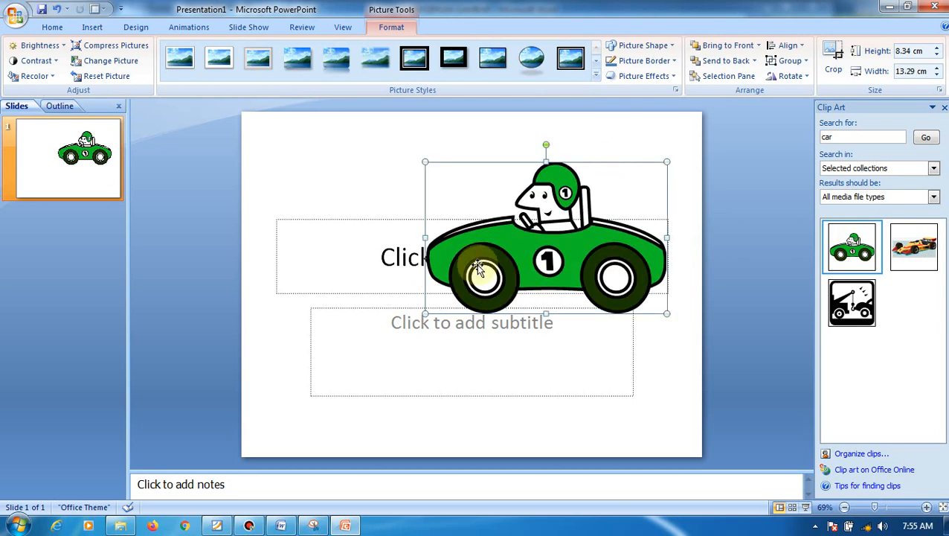
{"action": "left_click_drag", "start_coordinate": [472, 266], "coordinate": [377, 321]}
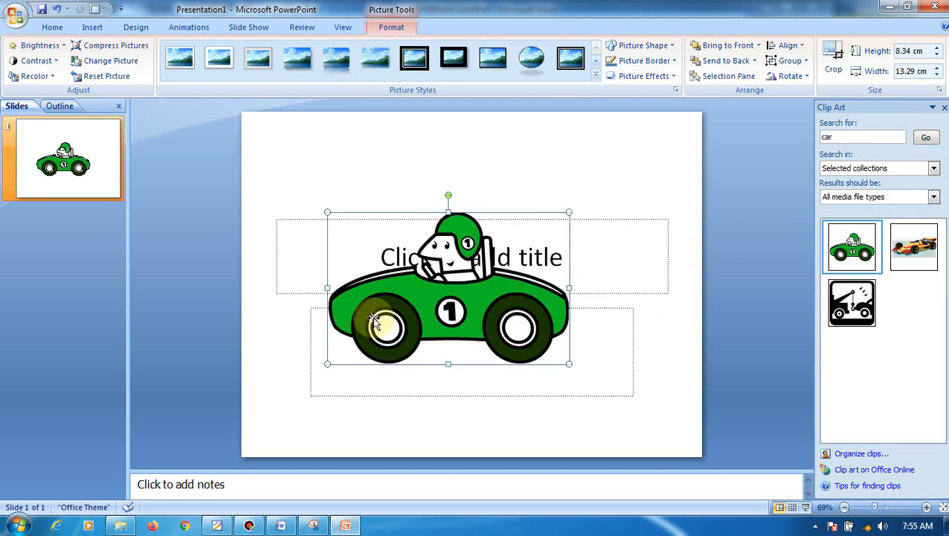
Insert the racing car clip art, enlarge it to about 9.4 by 20.5 cm, and arrange it below the green car.
{"action": "left_click", "coordinate": [892, 245]}
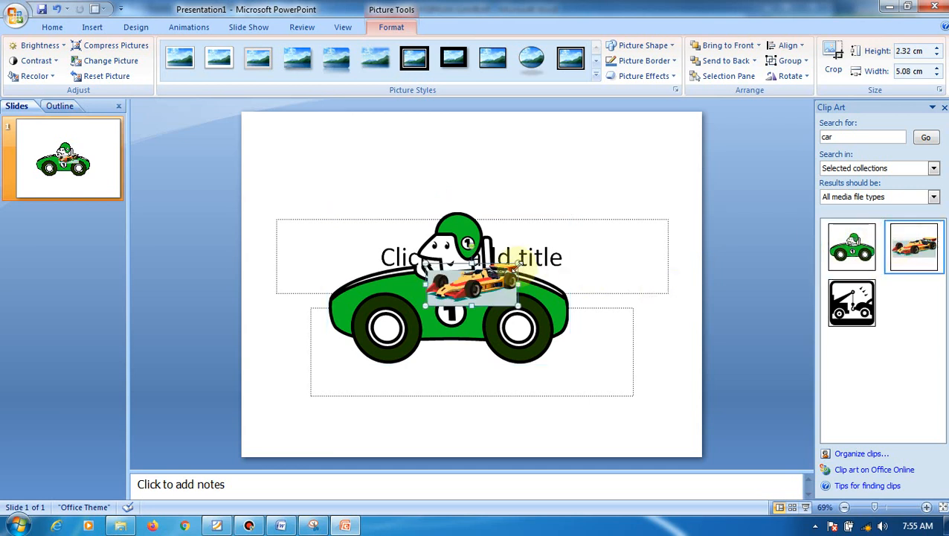
{"action": "left_click_drag", "start_coordinate": [519, 265], "coordinate": [603, 183]}
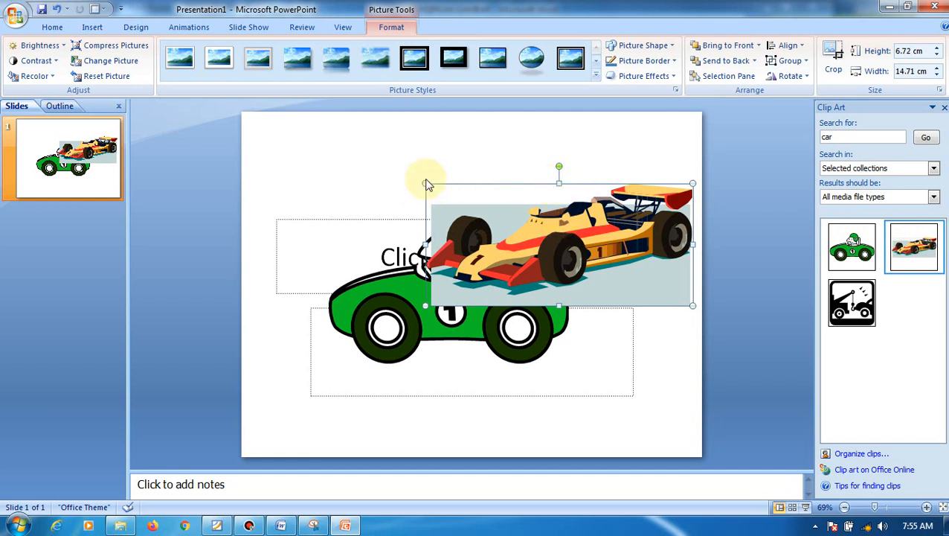
{"action": "left_click_drag", "start_coordinate": [424, 181], "coordinate": [320, 137]}
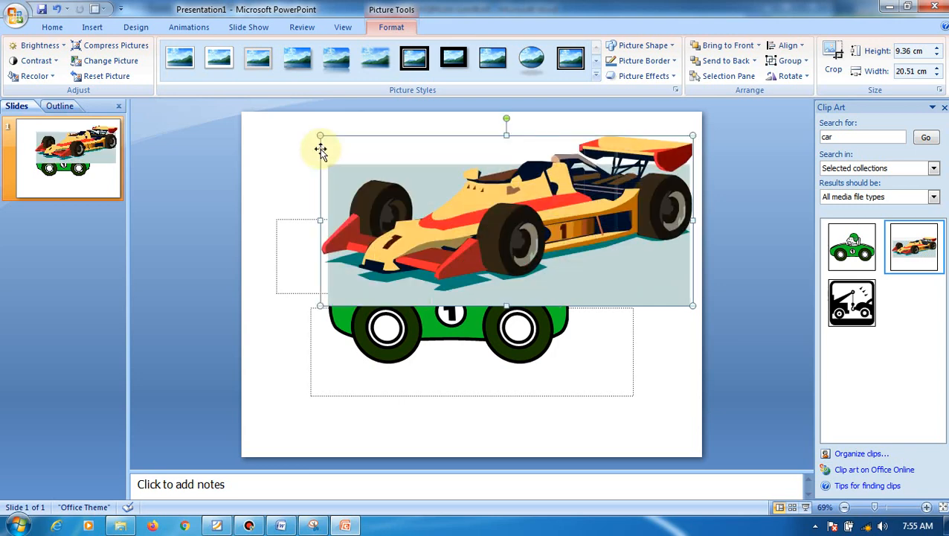
{"action": "left_click_drag", "start_coordinate": [487, 220], "coordinate": [483, 357]}
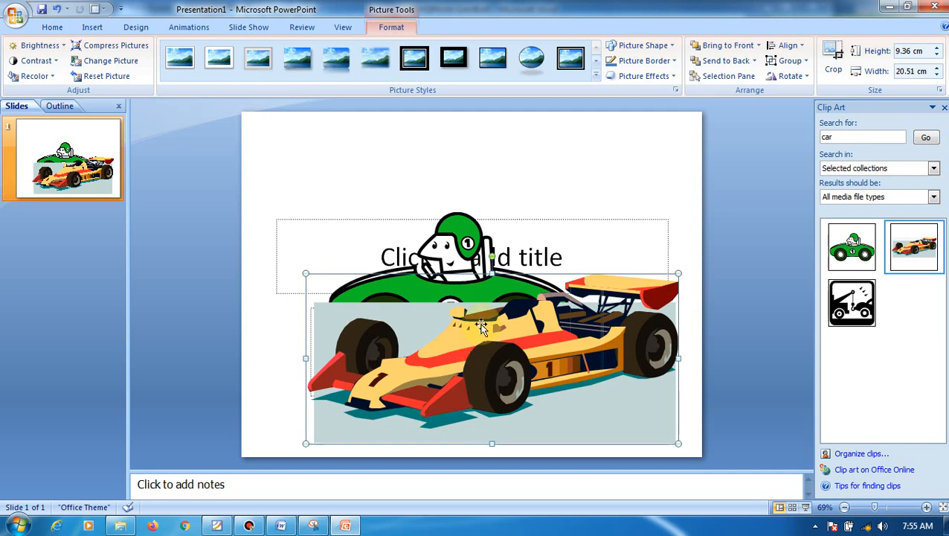
{"action": "left_click", "coordinate": [458, 245]}
{"action": "left_click_drag", "start_coordinate": [457, 245], "coordinate": [447, 189]}
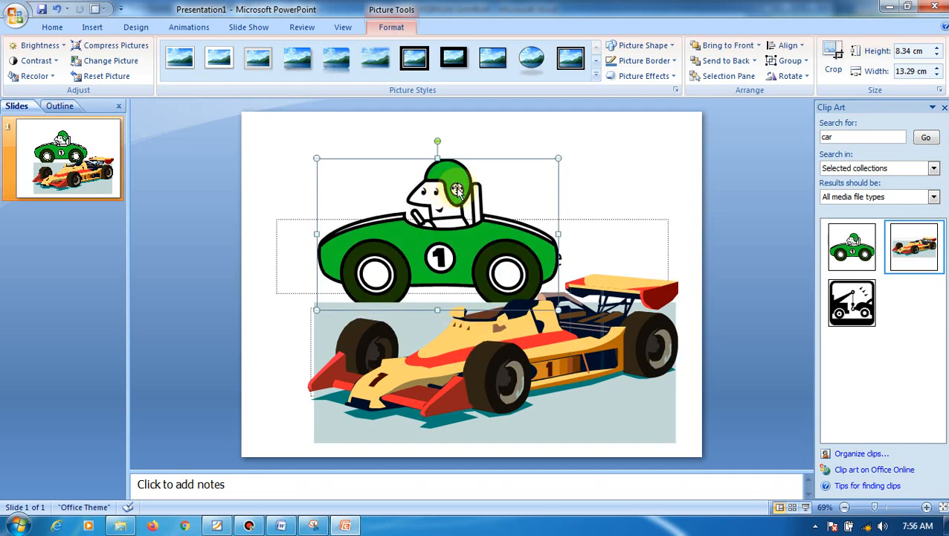
Switch to the MENYISIPKAN GAMBAR document in Word and look back over the PICTURE and CLIPART instructions.
{"action": "left_click", "coordinate": [281, 526]}
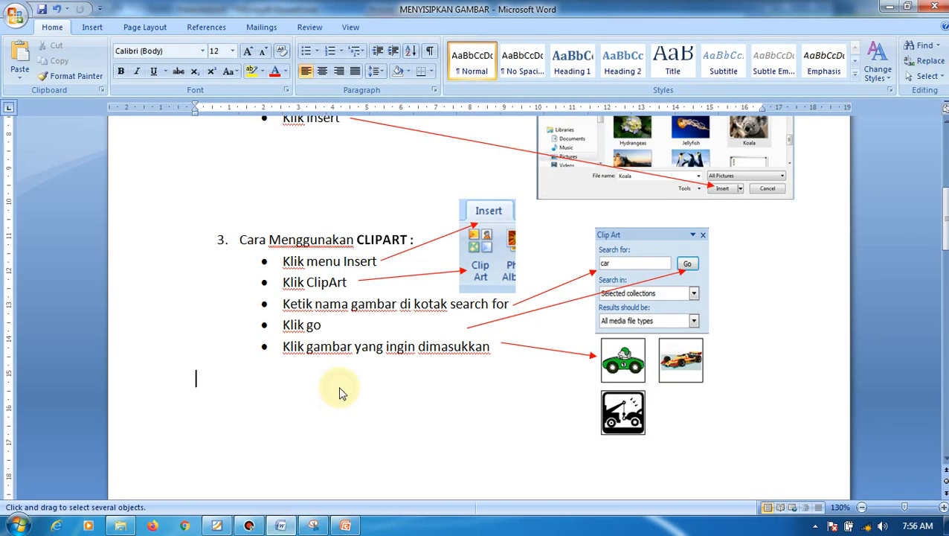
{"action": "key", "text": "Up"}
{"action": "key", "text": "Up"}
{"action": "key", "text": "Up"}
{"action": "key", "text": "Up"}
{"action": "key", "text": "Up"}
{"action": "key", "text": "Up"}
{"action": "key", "text": "Up"}
{"action": "key", "text": "Up"}
{"action": "key", "text": "Up"}
{"action": "key", "text": "Up"}
{"action": "key", "text": "Up"}
{"action": "key", "text": "Up"}
{"action": "key", "text": "Up"}
{"action": "key", "text": "Up"}
{"action": "key", "text": "Up"}
{"action": "key", "text": "Up"}
{"action": "key", "text": "Up"}
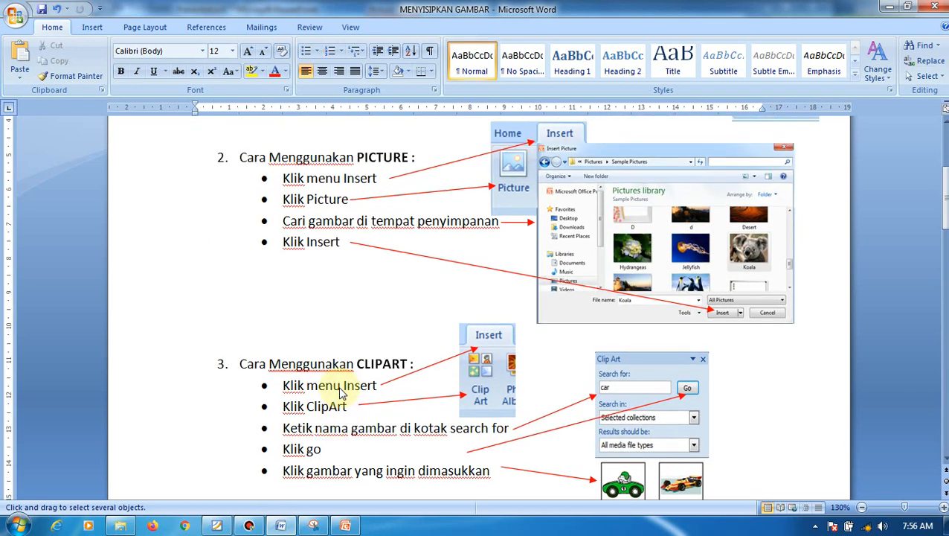
{"action": "key", "text": "Up"}
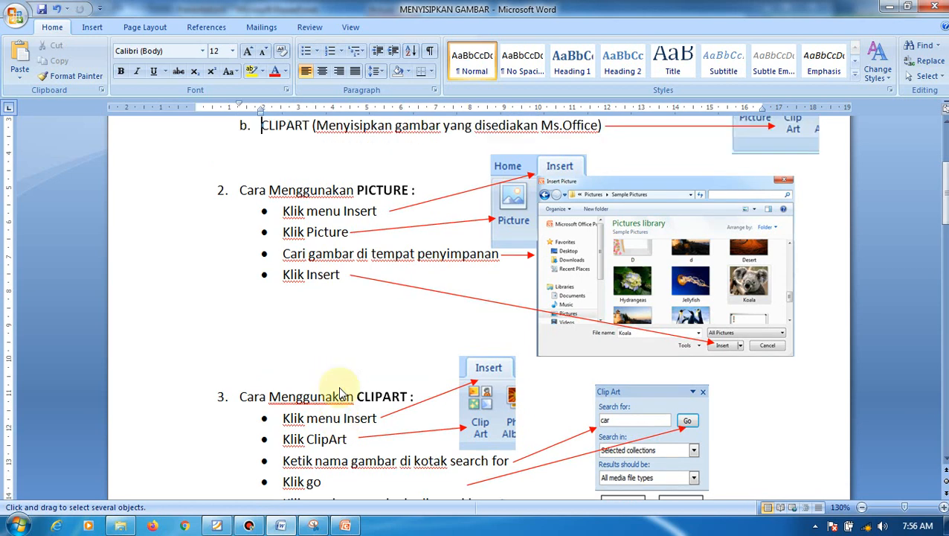
Read through the PICTURE and CLIPART sections and on to section 4, Mengatur gambar, about picture settings.
{"action": "key", "text": "Down"}
{"action": "key", "text": "Down"}
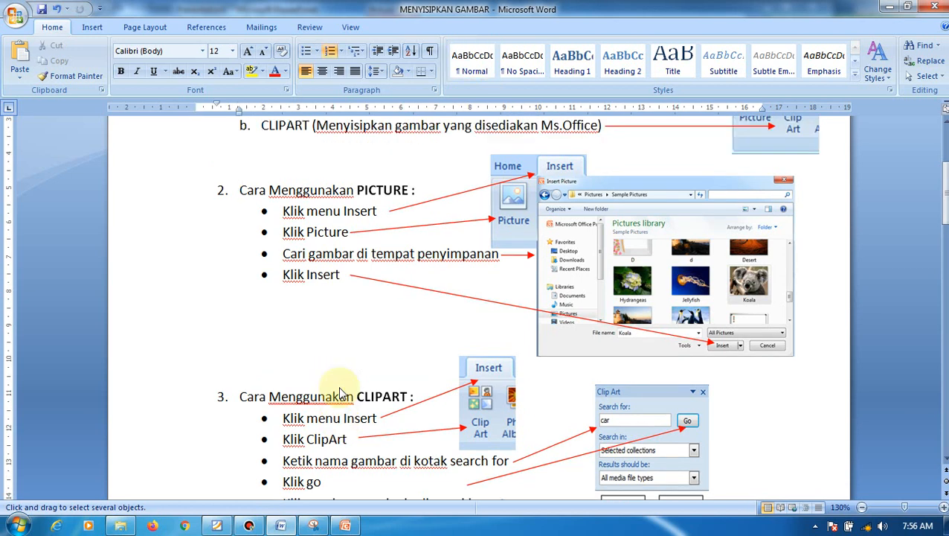
{"action": "key", "text": "Down"}
{"action": "key", "text": "Down"}
{"action": "key", "text": "Down"}
{"action": "key", "text": "Down"}
{"action": "key", "text": "Down"}
{"action": "key", "text": "Down"}
{"action": "key", "text": "Down"}
{"action": "key", "text": "Down"}
{"action": "key", "text": "Down"}
{"action": "key", "text": "Down"}
{"action": "key", "text": "Up"}
{"action": "key", "text": "Up"}
{"action": "key", "text": "Up"}
{"action": "key", "text": "Up"}
{"action": "key", "text": "Up"}
{"action": "key", "text": "Up"}
{"action": "key", "text": "Up"}
{"action": "key", "text": "Up"}
{"action": "key", "text": "Up"}
{"action": "key", "text": "Up"}
{"action": "key", "text": "Up"}
{"action": "key", "text": "Down"}
{"action": "key", "text": "Down"}
{"action": "key", "text": "Down"}
{"action": "key", "text": "Down"}
{"action": "key", "text": "Down"}
{"action": "key", "text": "Down"}
{"action": "key", "text": "Down"}
{"action": "key", "text": "Down"}
{"action": "key", "text": "Down"}
{"action": "key", "text": "Down"}
{"action": "key", "text": "Down"}
{"action": "key", "text": "Down"}
{"action": "key", "text": "Down"}
{"action": "key", "text": "Down"}
{"action": "key", "text": "Down"}
{"action": "key", "text": "Down"}
{"action": "key", "text": "Down"}
{"action": "key", "text": "Down"}
{"action": "key", "text": "Down"}
{"action": "key", "text": "Down"}
{"action": "key", "text": "Down"}
{"action": "key", "text": "Down"}
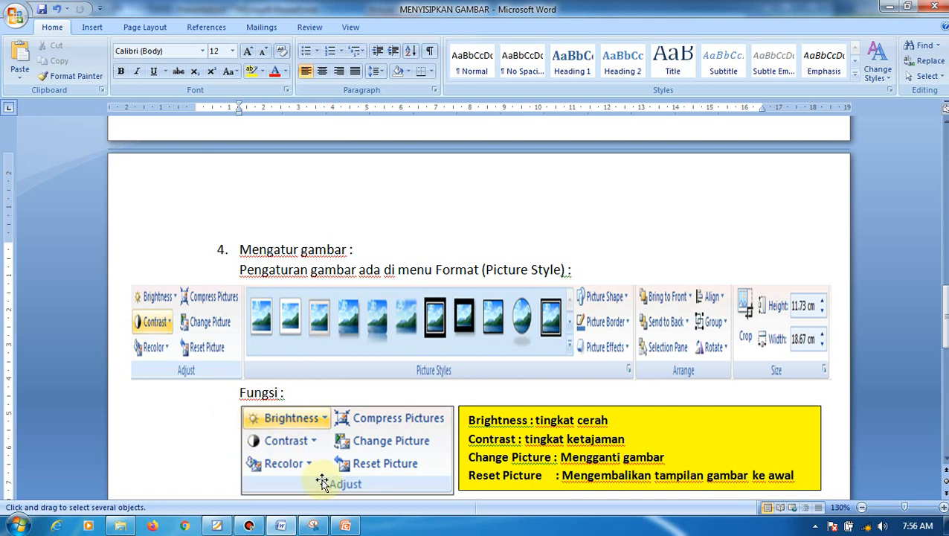
Switch back to PowerPoint and delete the racing car clip art from the slide.
{"action": "left_click", "coordinate": [345, 525]}
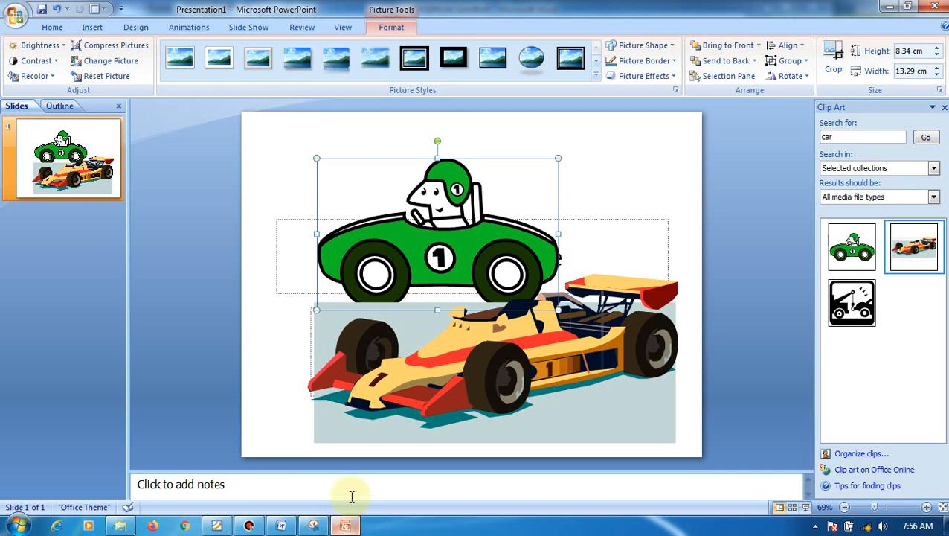
{"action": "left_click", "coordinate": [439, 349]}
{"action": "key", "text": "Delete"}
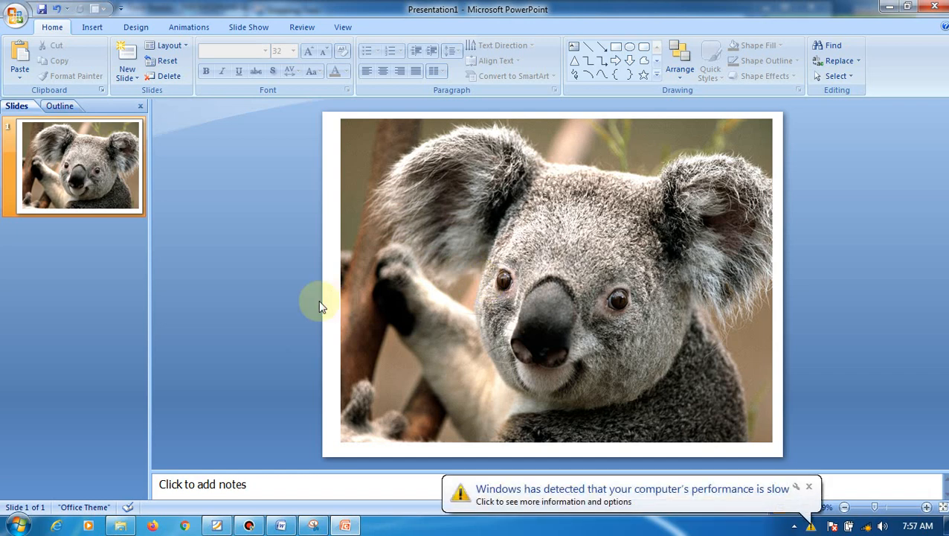
Display the koala picture's formatting tools, and switch to the Word document to read what the Adjust, Picture Styles and Arrange tools do.
{"action": "left_click", "coordinate": [465, 317]}
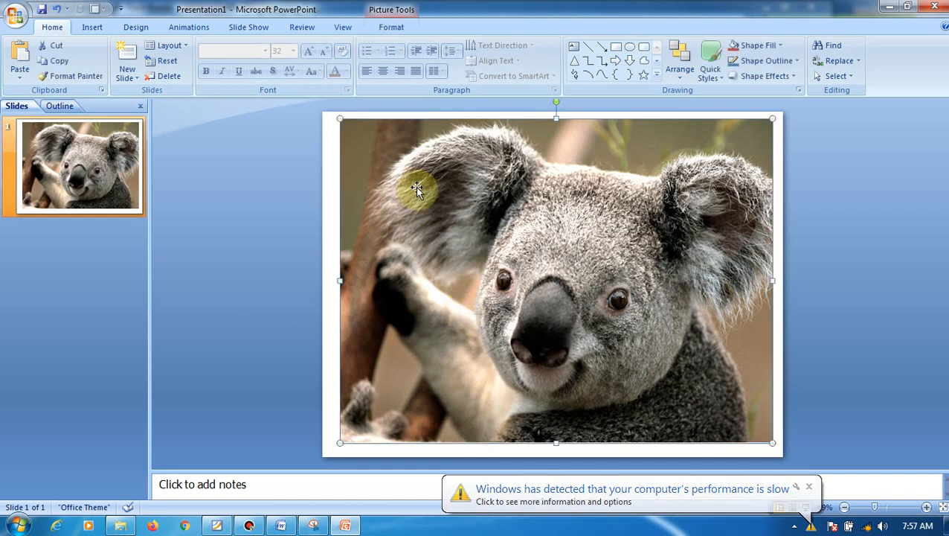
{"action": "left_click", "coordinate": [400, 32]}
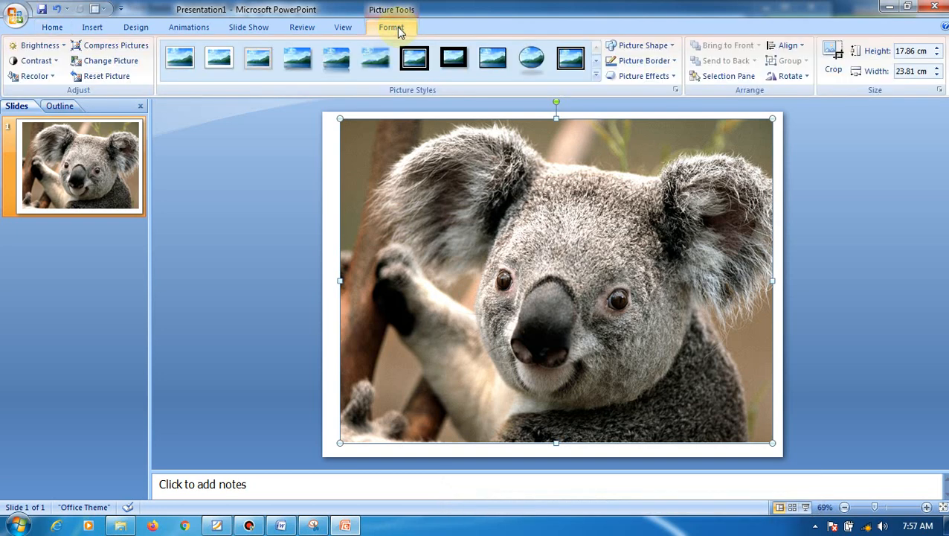
{"action": "left_click", "coordinate": [280, 525]}
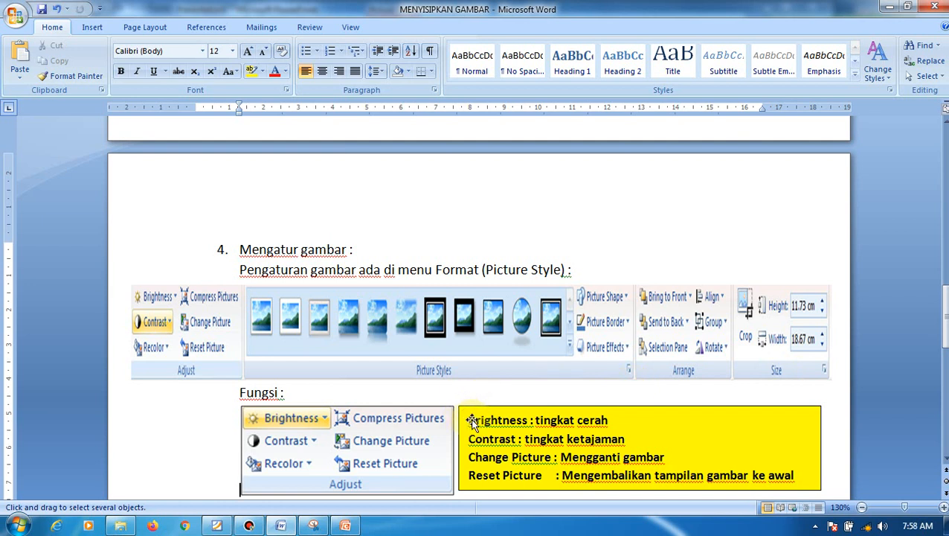
{"action": "left_click_drag", "start_coordinate": [945, 327], "coordinate": [944, 340]}
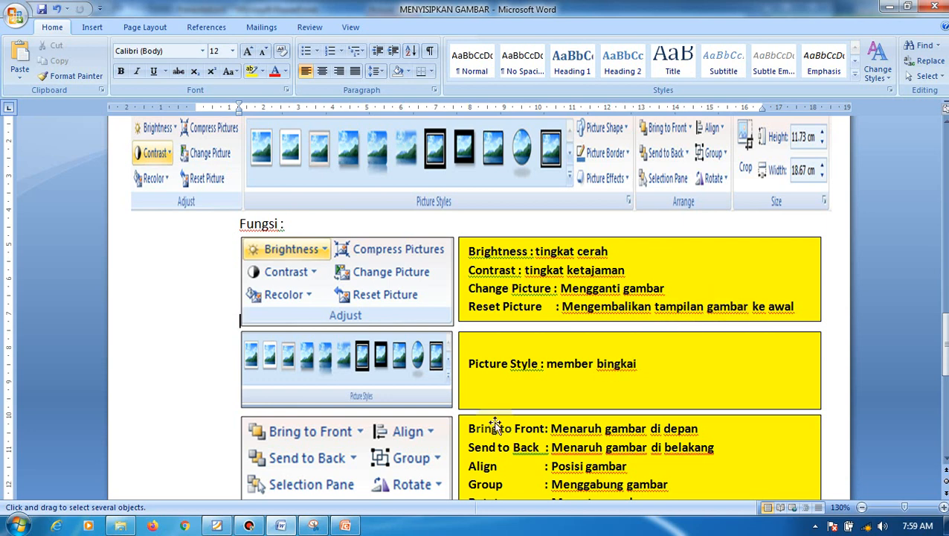
Switch back to PowerPoint and reselect the koala picture with its formatting tools showing.
{"action": "left_click", "coordinate": [345, 525]}
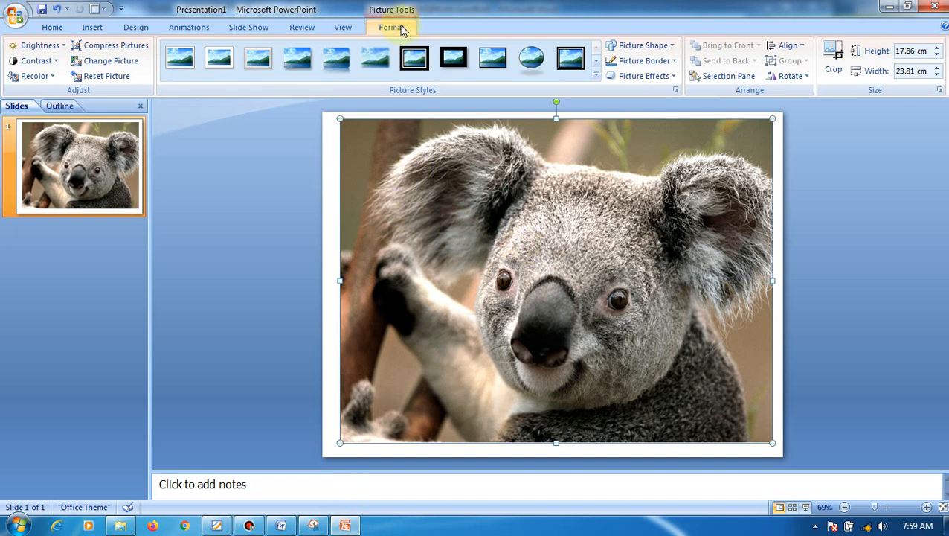
{"action": "left_click", "coordinate": [319, 156]}
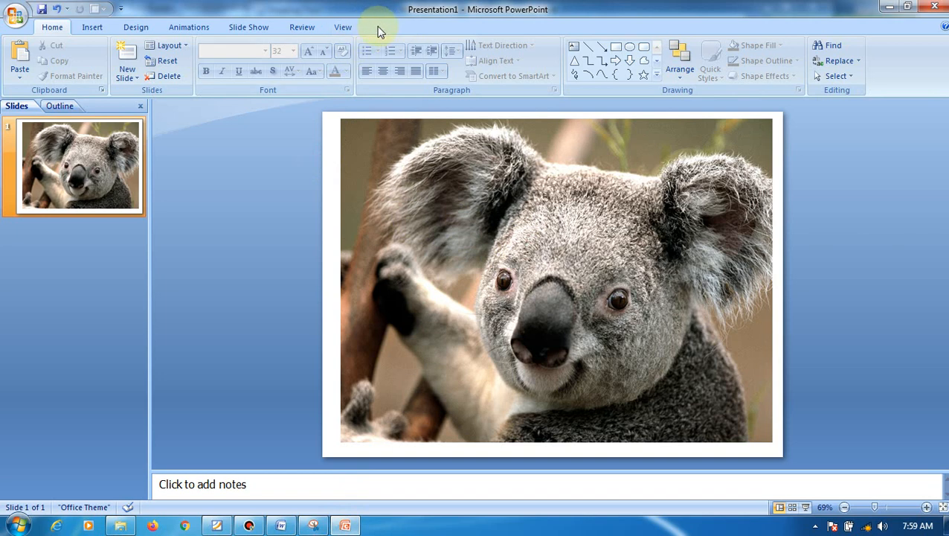
{"action": "left_click", "coordinate": [430, 219]}
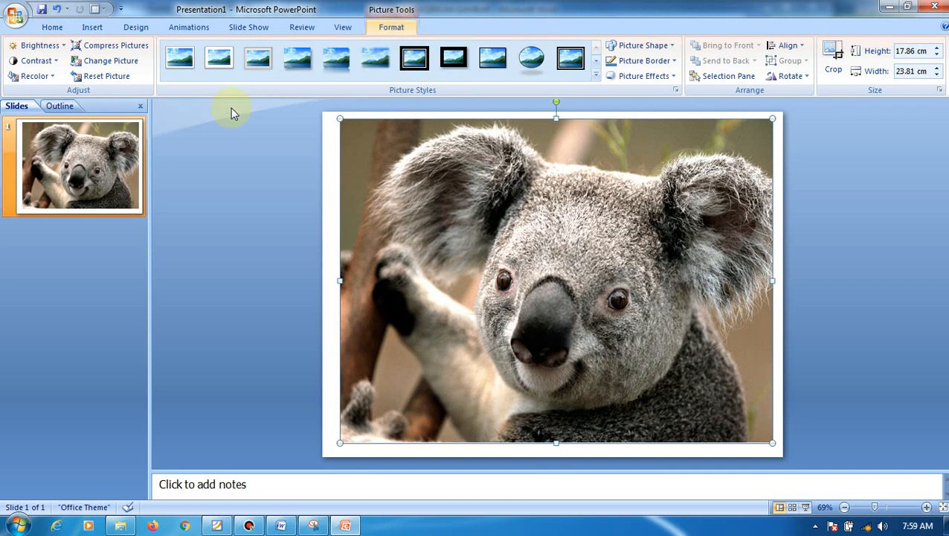
Set the koala picture's brightness to +10 % and its contrast to +40 %.
{"action": "left_click", "coordinate": [60, 50]}
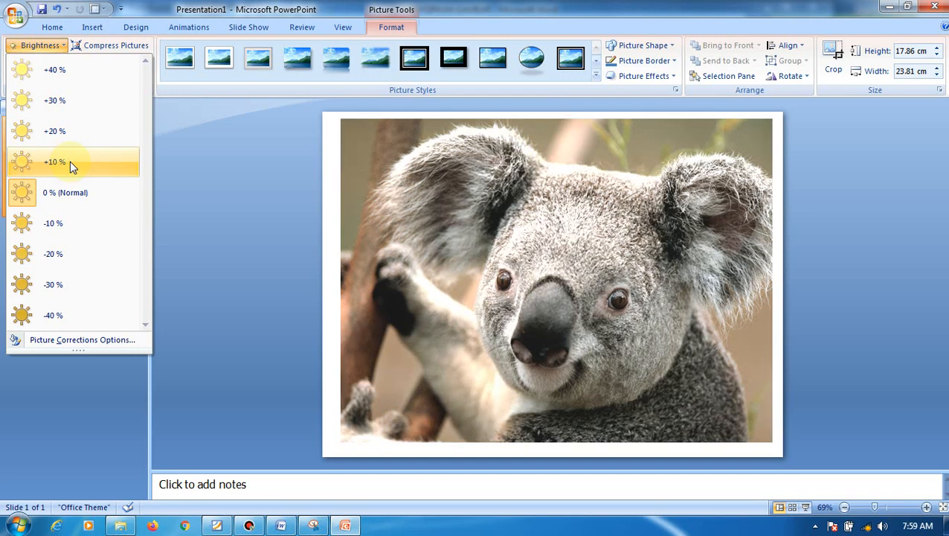
{"action": "left_click", "coordinate": [70, 161]}
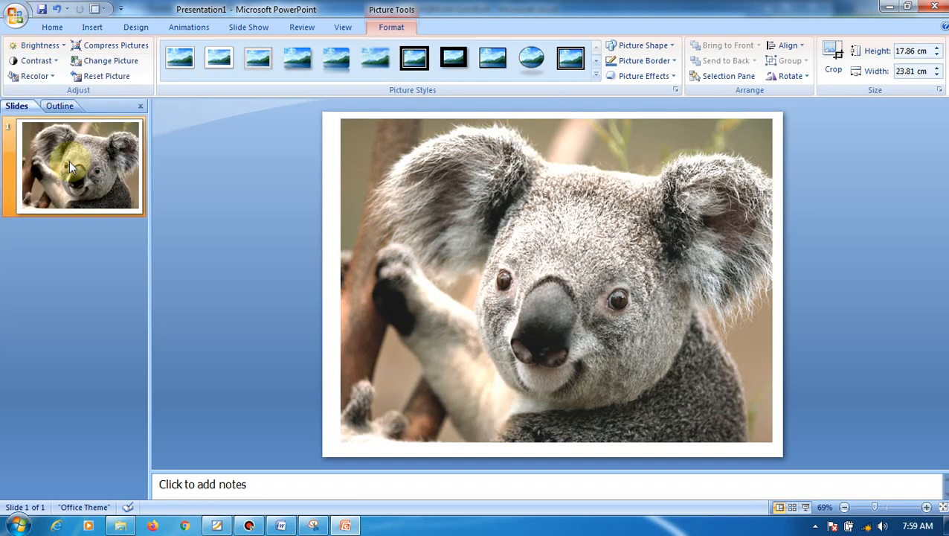
{"action": "left_click", "coordinate": [56, 63]}
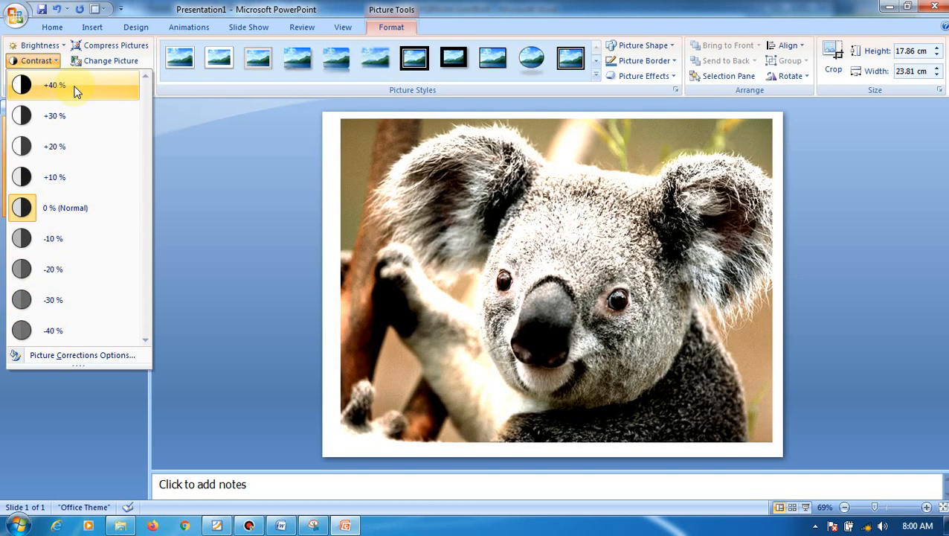
{"action": "left_click", "coordinate": [75, 89]}
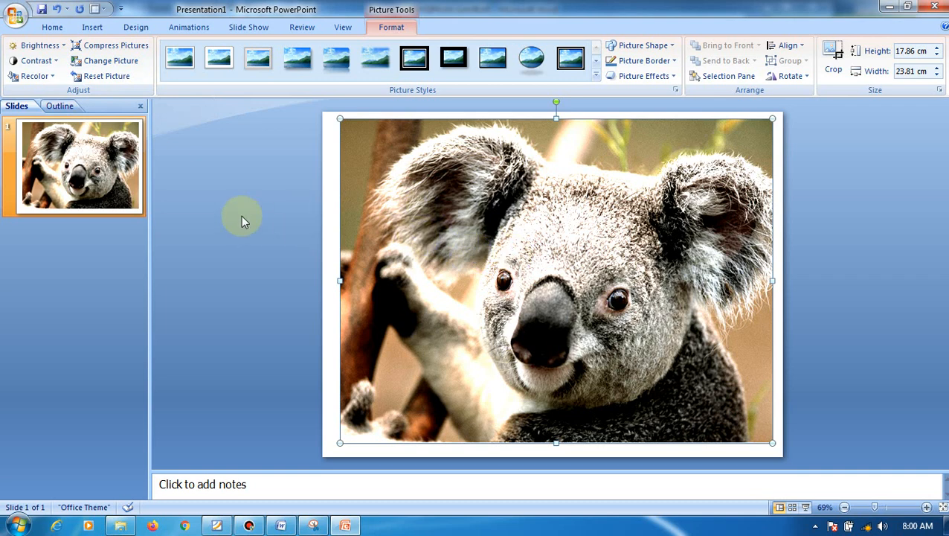
Replace the koala picture with Penguins from the Sample Pictures folder, and undo the replacement.
{"action": "left_click", "coordinate": [128, 64]}
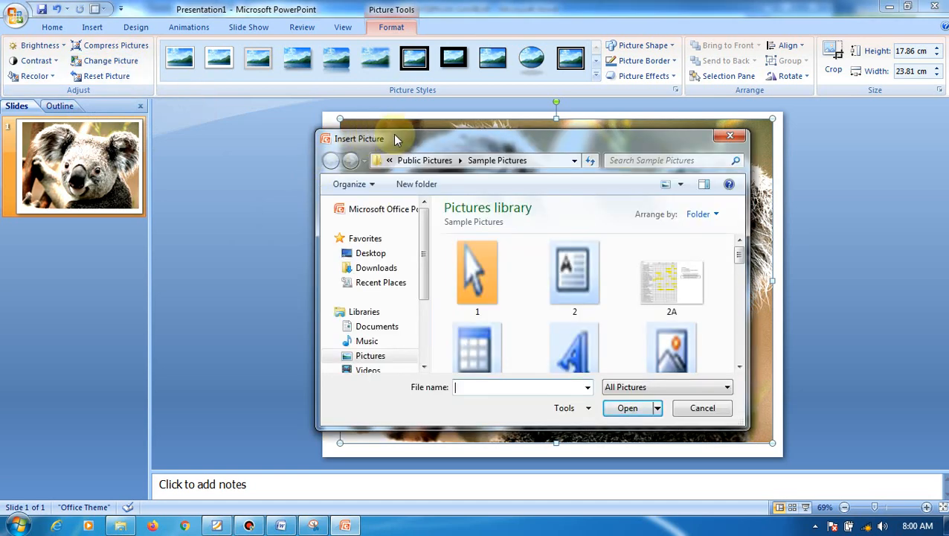
{"action": "left_click_drag", "start_coordinate": [740, 254], "coordinate": [741, 341]}
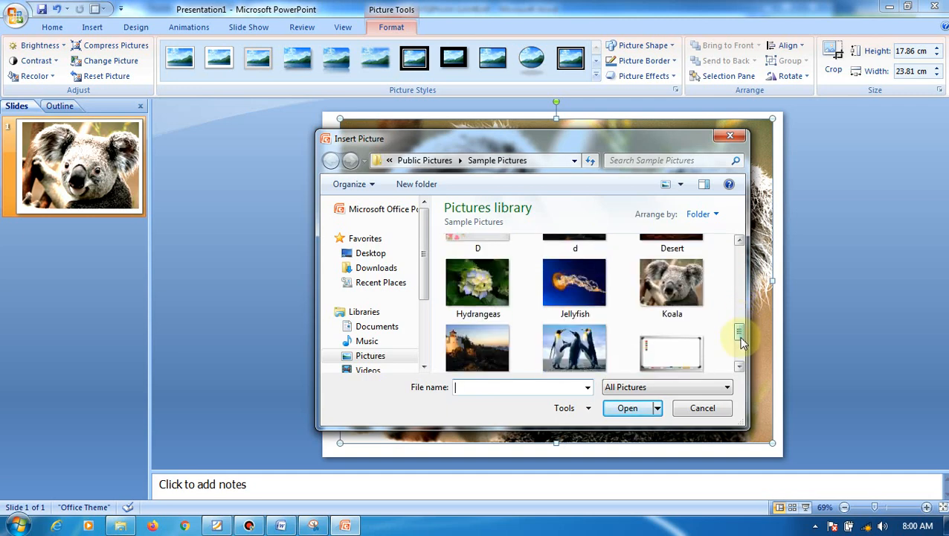
{"action": "left_click", "coordinate": [589, 357]}
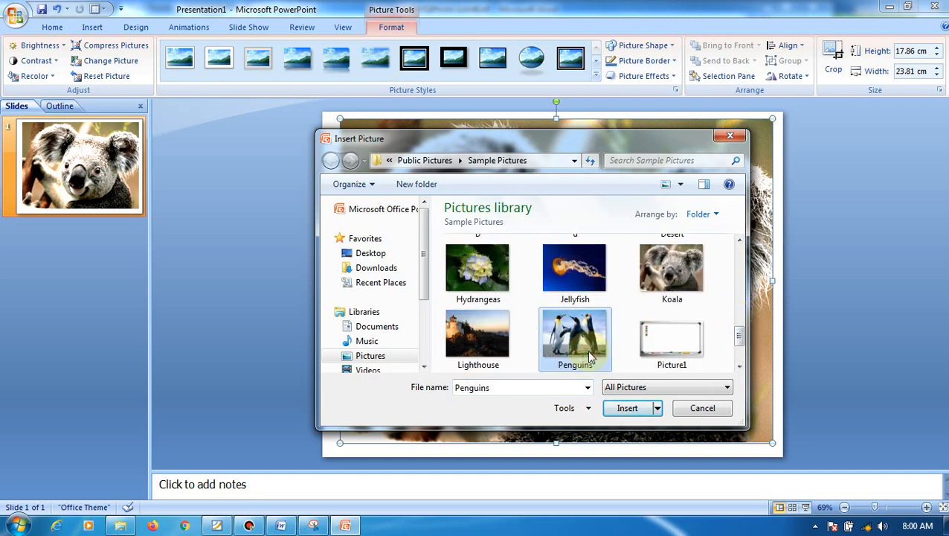
{"action": "left_click", "coordinate": [627, 408]}
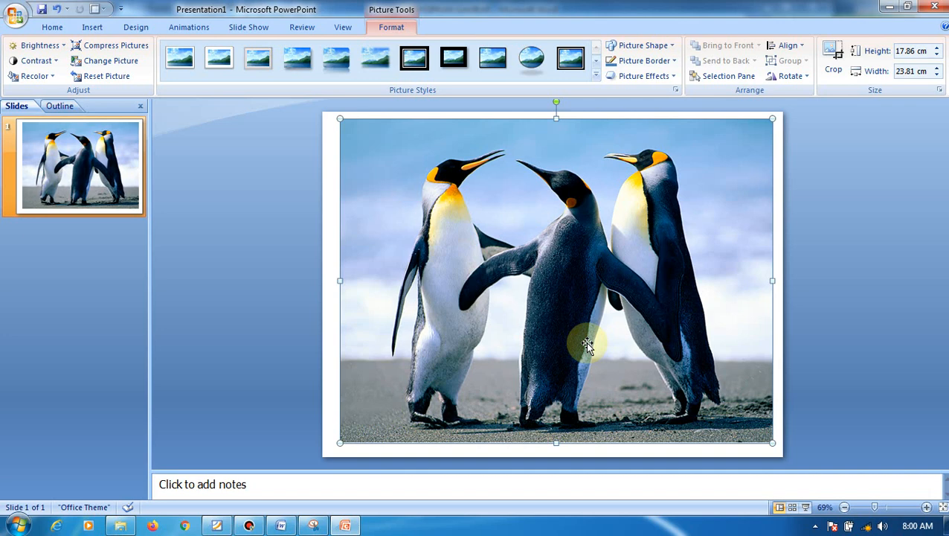
{"action": "key", "text": "ctrl+z"}
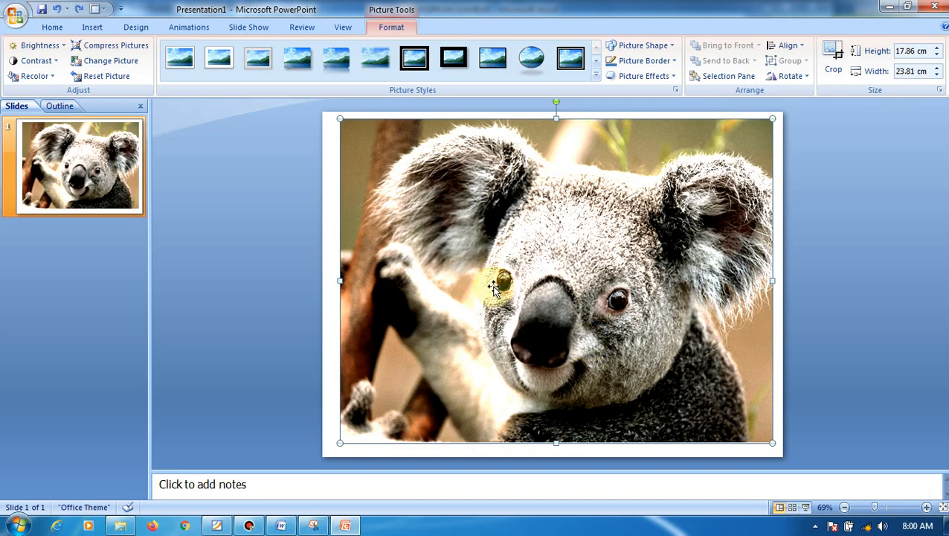
Reset the koala picture to its original appearance and check its brightness and contrast settings.
{"action": "left_click", "coordinate": [121, 77]}
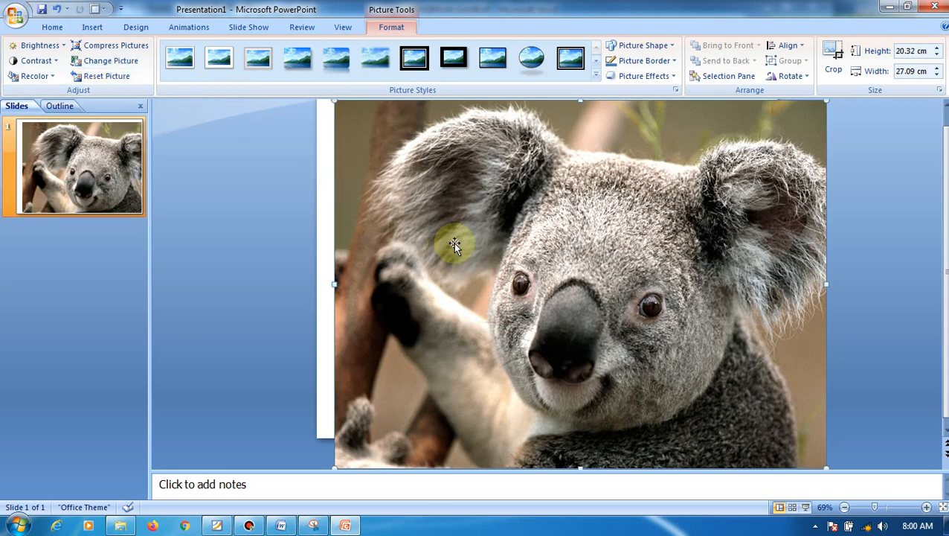
{"action": "left_click", "coordinate": [63, 47]}
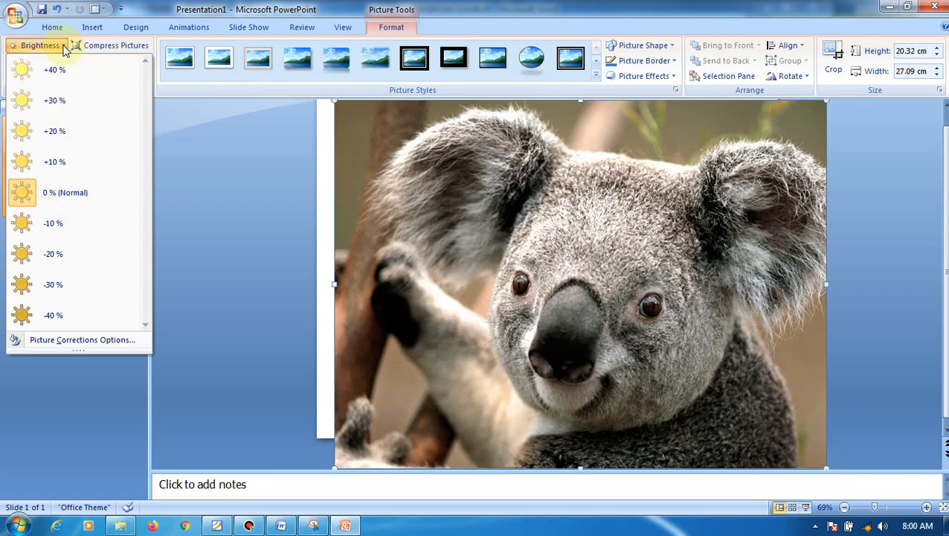
{"action": "left_click", "coordinate": [65, 47]}
{"action": "left_click", "coordinate": [36, 60]}
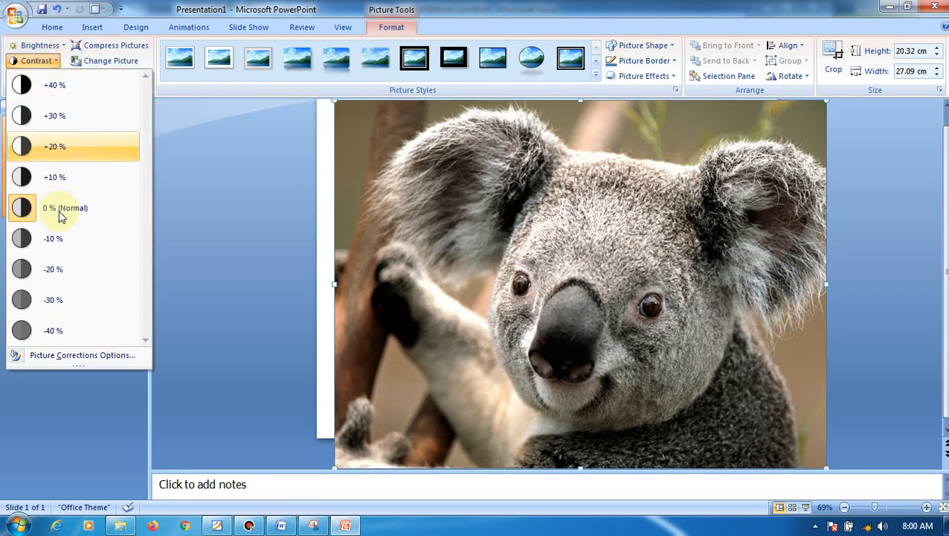
{"action": "left_click", "coordinate": [452, 232]}
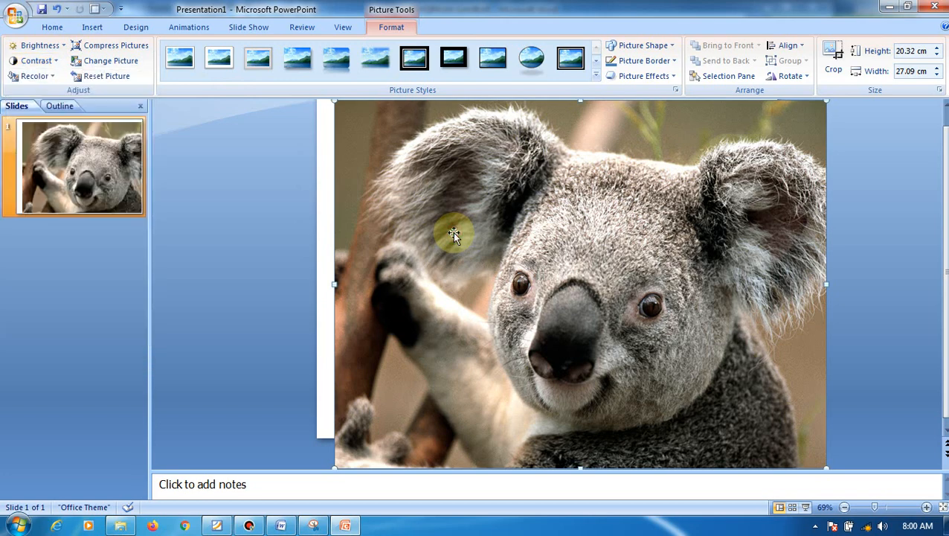
Shrink the koala picture to about 14 cm high by 19 cm wide and centre it on the slide.
{"action": "left_click_drag", "start_coordinate": [430, 215], "coordinate": [417, 234]}
{"action": "left_click_drag", "start_coordinate": [307, 467], "coordinate": [456, 326]}
{"action": "left_click_drag", "start_coordinate": [618, 199], "coordinate": [509, 238]}
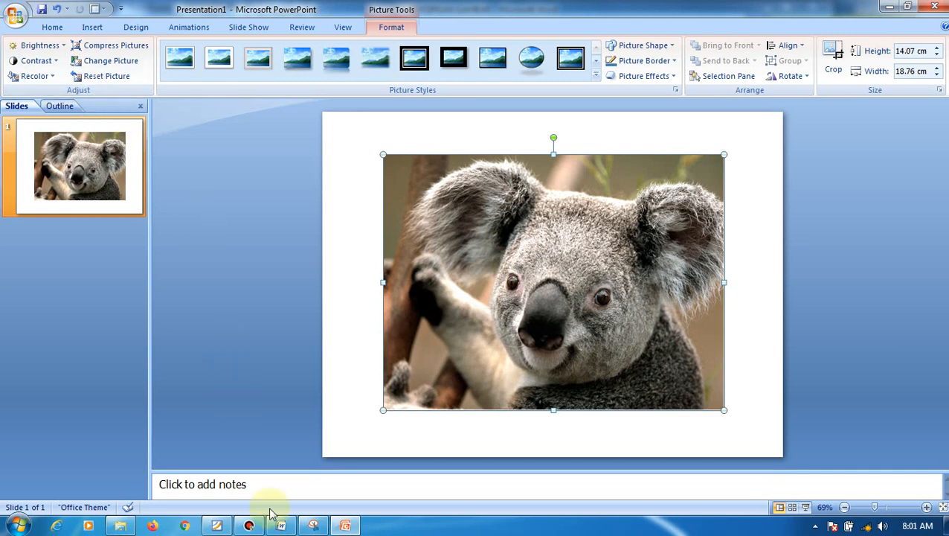
Check the Picture Styles notes in Word, and in PowerPoint apply the bevelled picture style with rounded corners to the koala picture.
{"action": "left_click", "coordinate": [281, 525]}
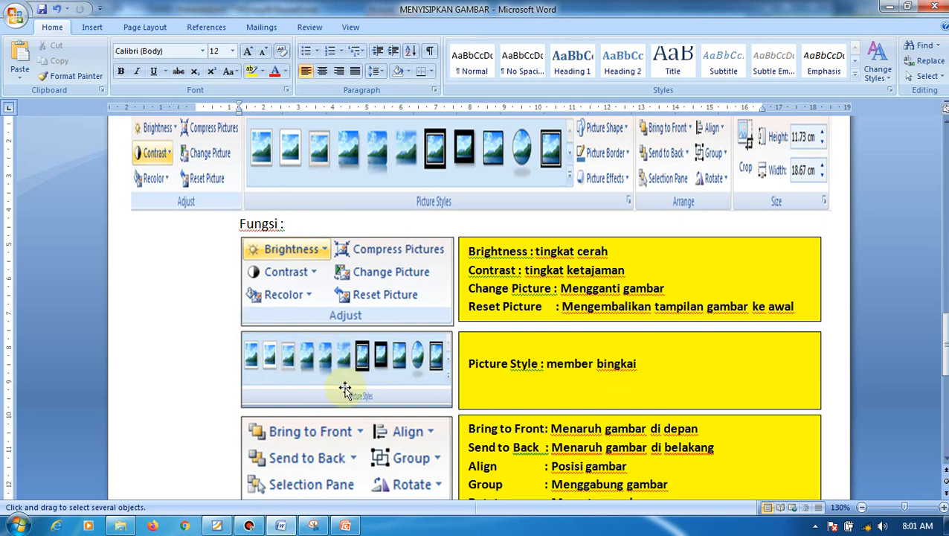
{"action": "left_click", "coordinate": [345, 525]}
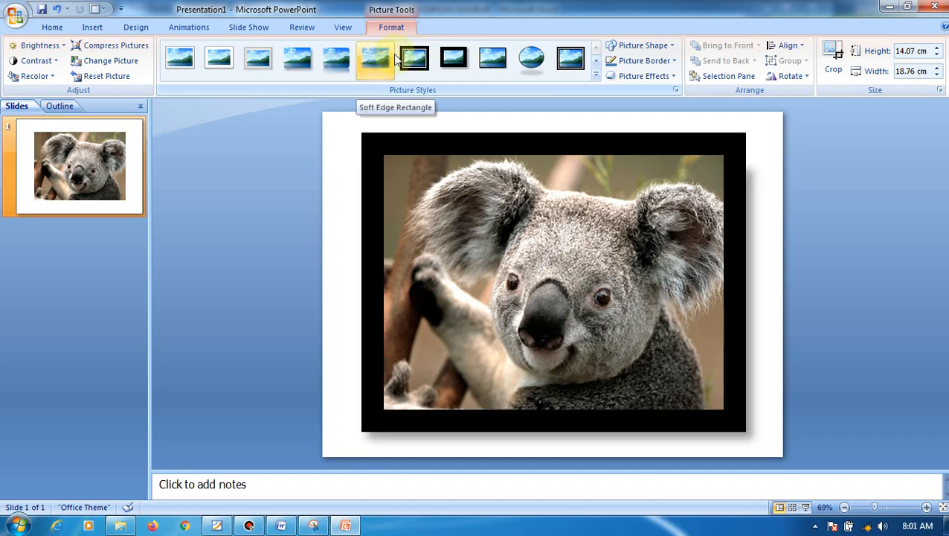
{"action": "left_click", "coordinate": [596, 78]}
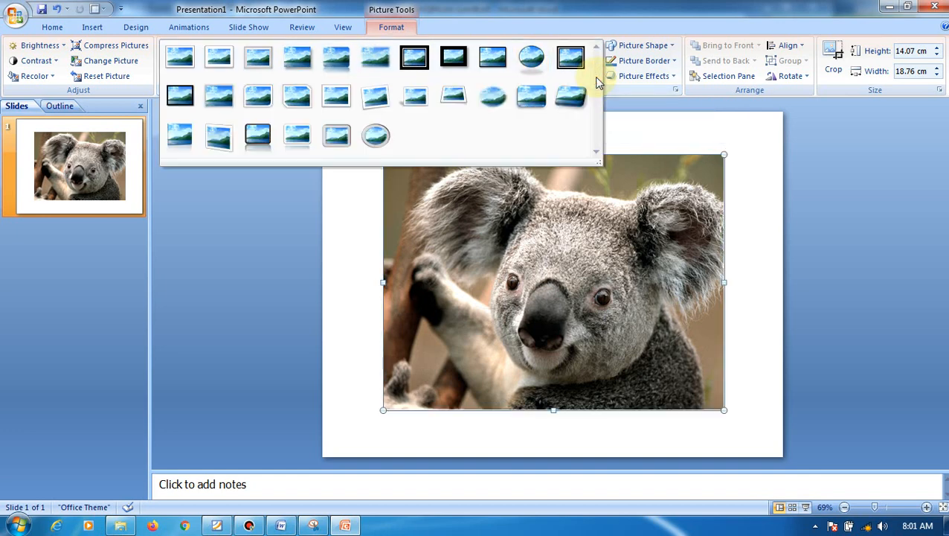
{"action": "left_click", "coordinate": [531, 99]}
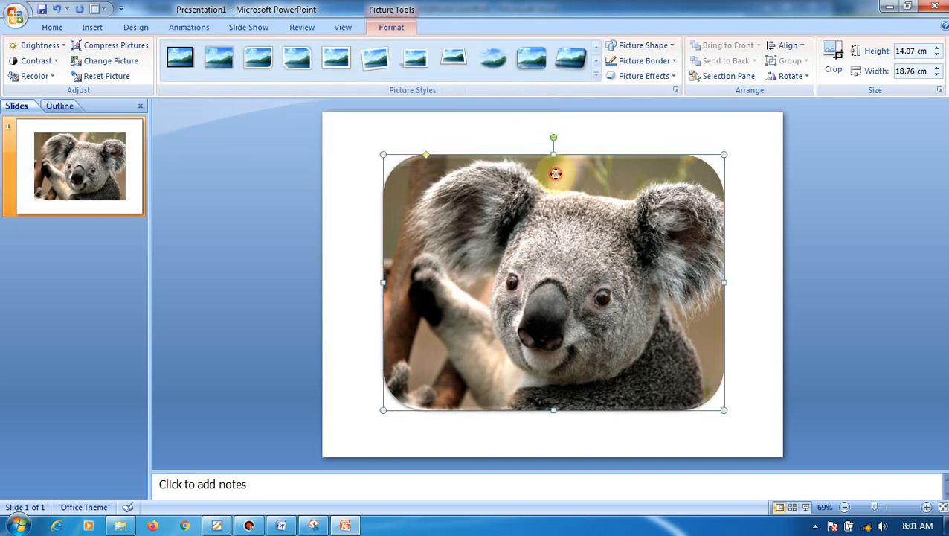
{"action": "left_click", "coordinate": [608, 134]}
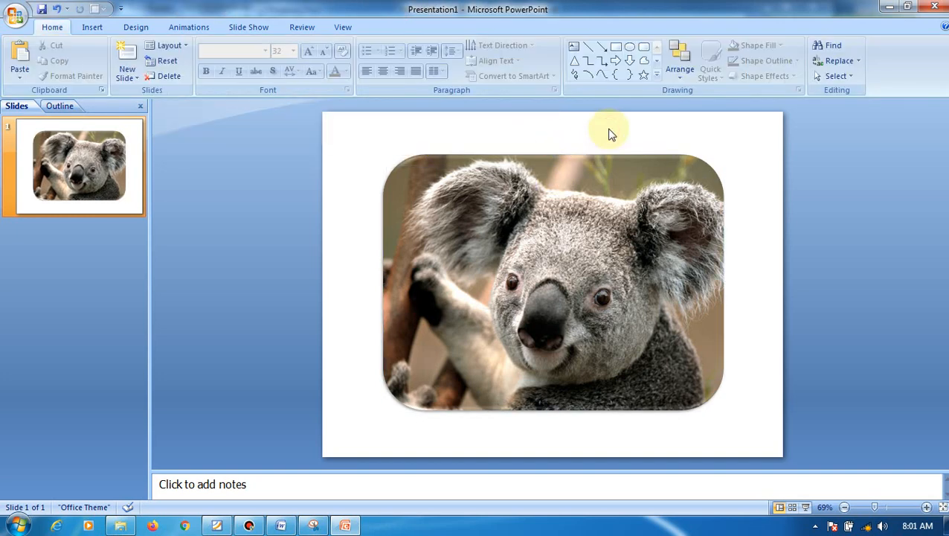
Review the Arrange and Size notes in Word, and in PowerPoint shift the koala picture slightly down and to the right on the slide.
{"action": "left_click", "coordinate": [280, 525]}
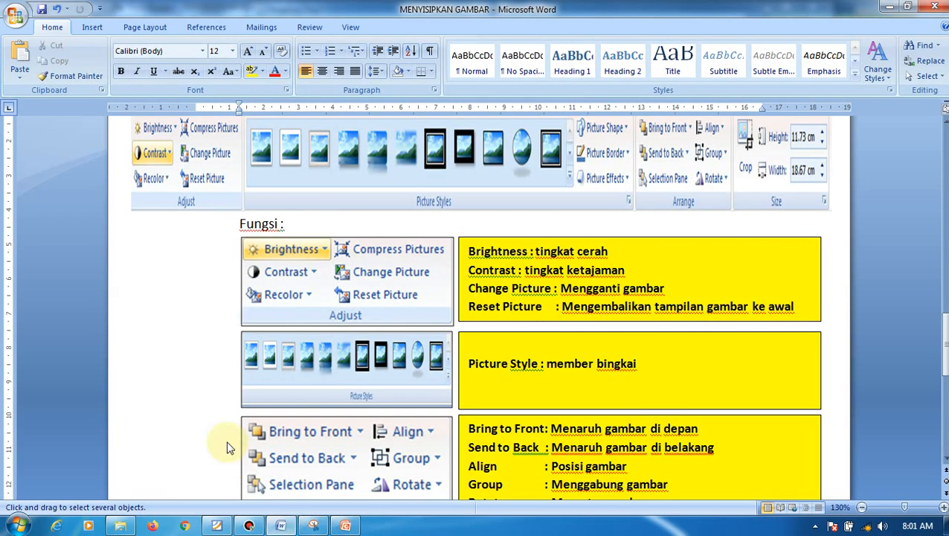
{"action": "left_click_drag", "start_coordinate": [943, 341], "coordinate": [944, 350]}
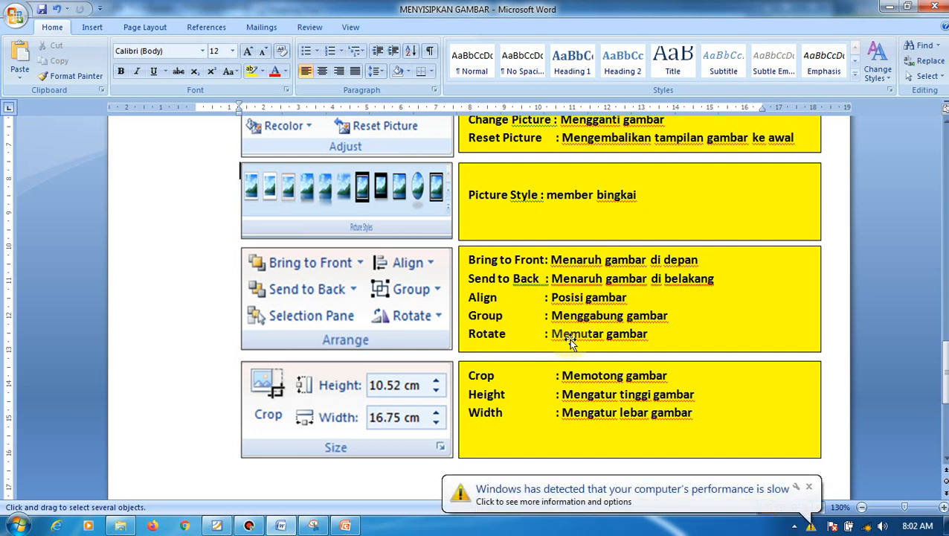
{"action": "left_click", "coordinate": [345, 526]}
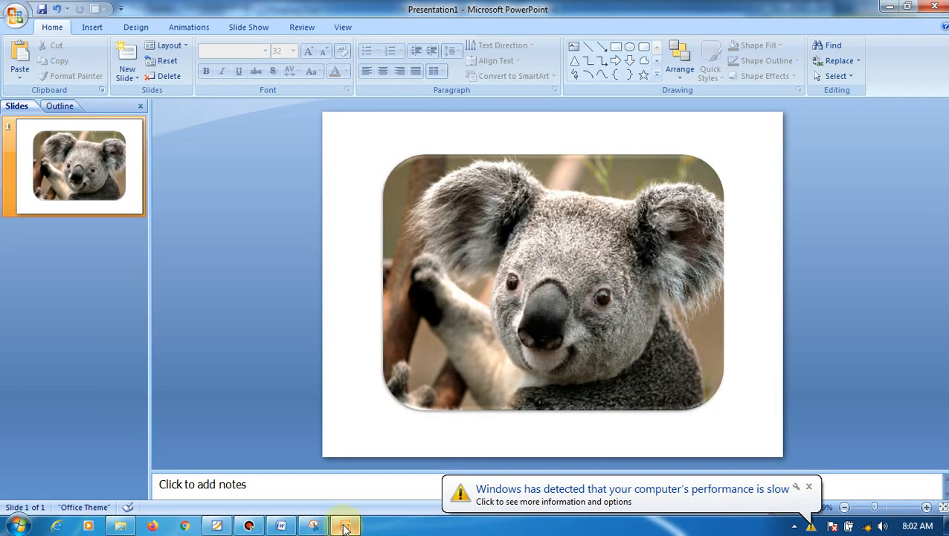
{"action": "left_click_drag", "start_coordinate": [483, 184], "coordinate": [493, 190]}
{"action": "left_click", "coordinate": [358, 141]}
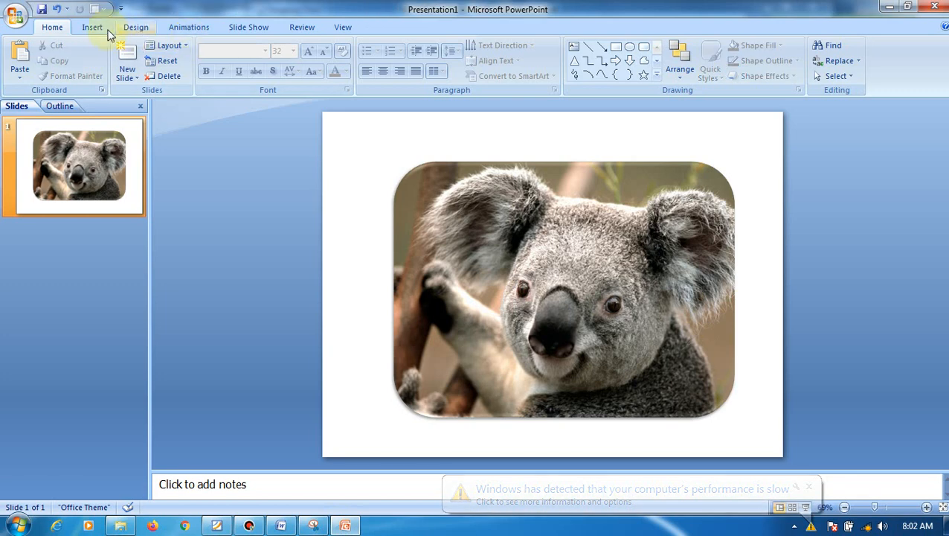
Insert a text box reading KOALA over the upper-left corner of the koala picture.
{"action": "left_click", "coordinate": [93, 28]}
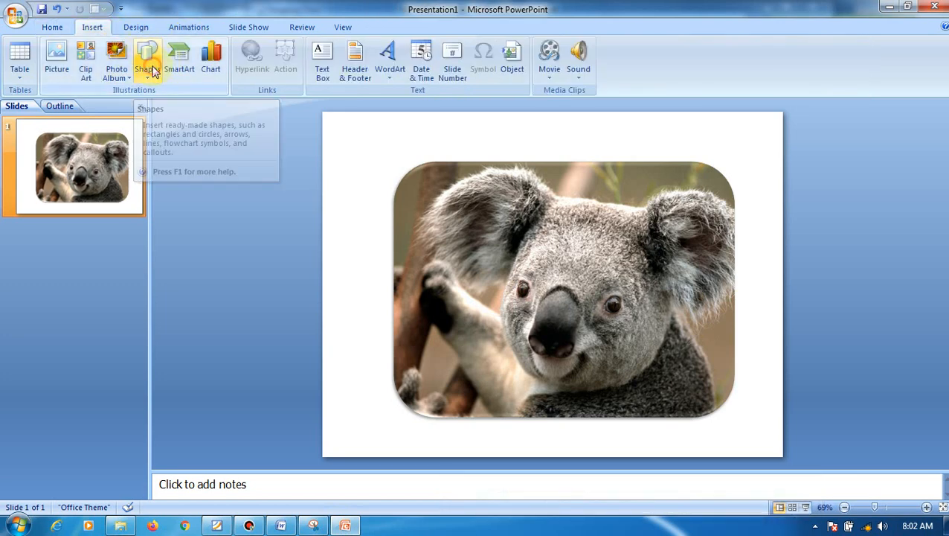
{"action": "left_click", "coordinate": [148, 67]}
{"action": "left_click", "coordinate": [141, 107]}
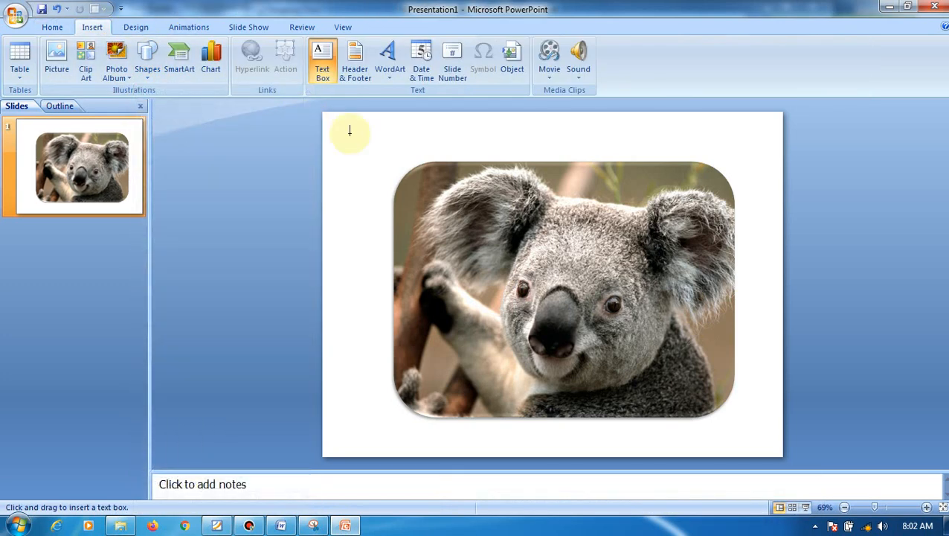
{"action": "left_click_drag", "start_coordinate": [362, 137], "coordinate": [502, 241]}
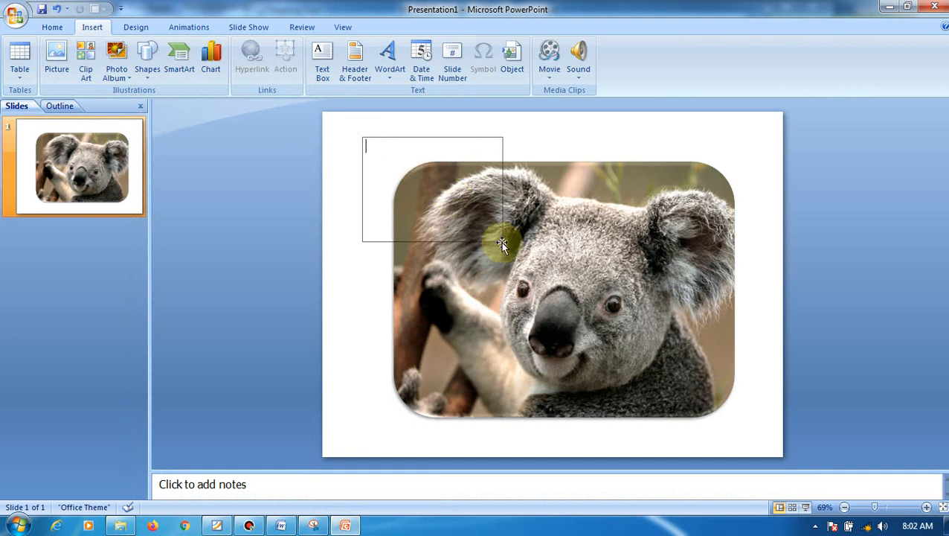
{"action": "type", "text": "KOALA"}
Format the KOALA text as 44 pt, bold and red.
{"action": "key", "text": "ctrl+a"}
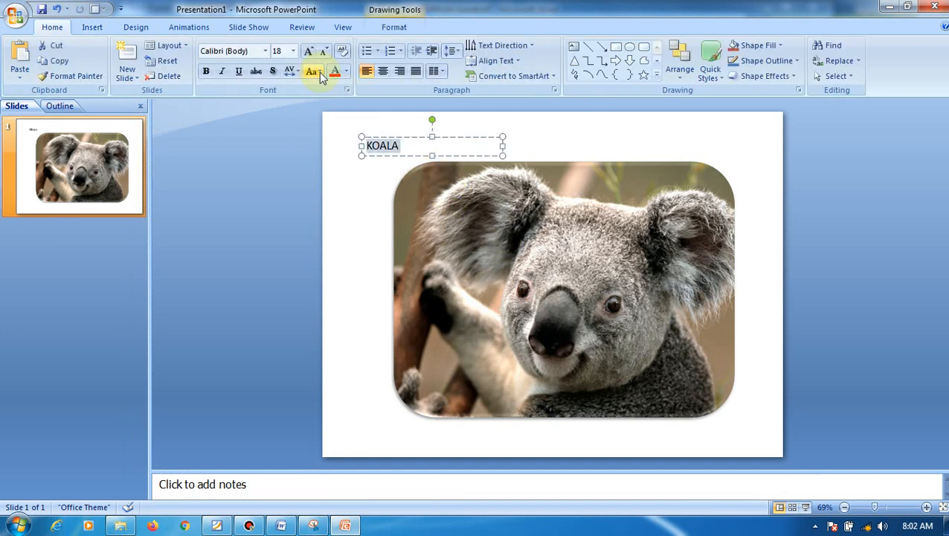
{"action": "left_click", "coordinate": [309, 50]}
{"action": "left_click", "coordinate": [309, 51]}
{"action": "left_click", "coordinate": [309, 51]}
{"action": "left_click", "coordinate": [309, 51]}
{"action": "left_click", "coordinate": [309, 50]}
{"action": "left_click", "coordinate": [308, 50]}
{"action": "left_click", "coordinate": [309, 51]}
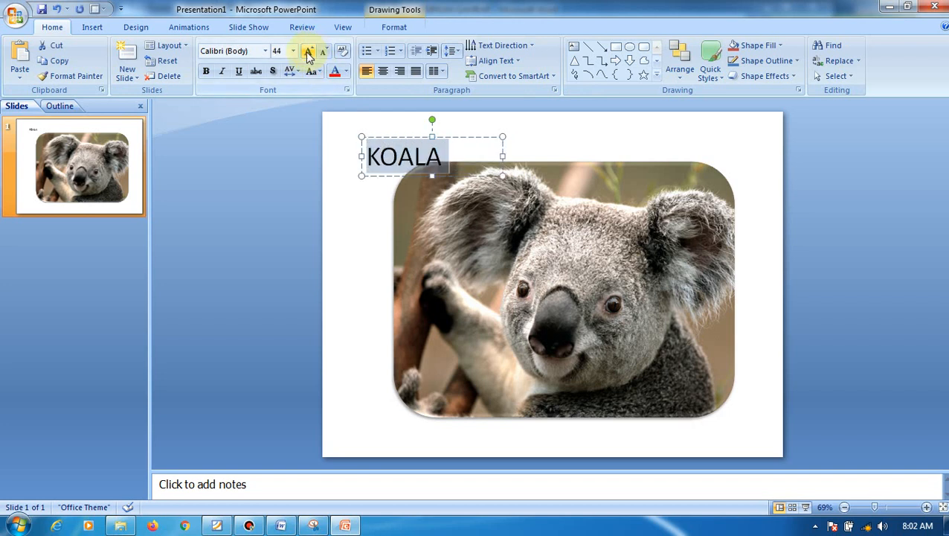
{"action": "left_click", "coordinate": [207, 75]}
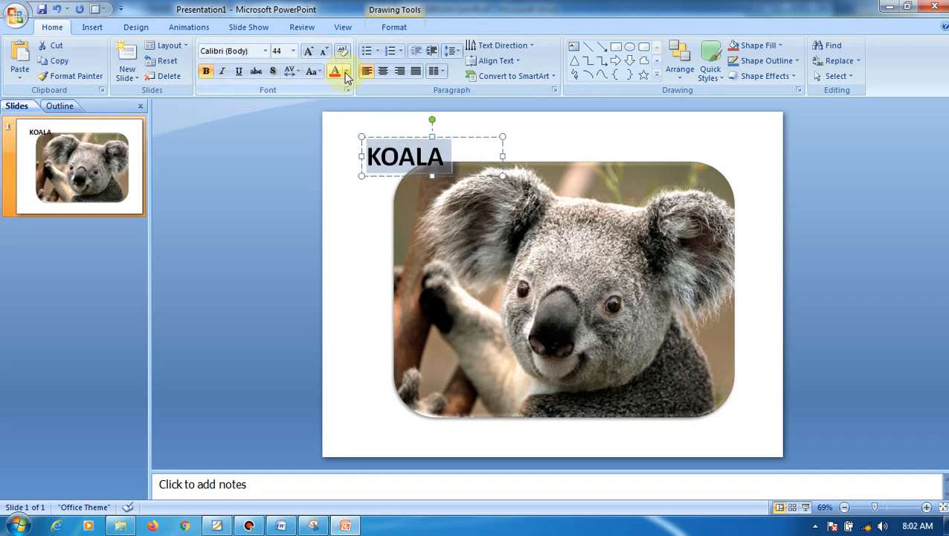
{"action": "left_click", "coordinate": [346, 70]}
{"action": "left_click", "coordinate": [345, 175]}
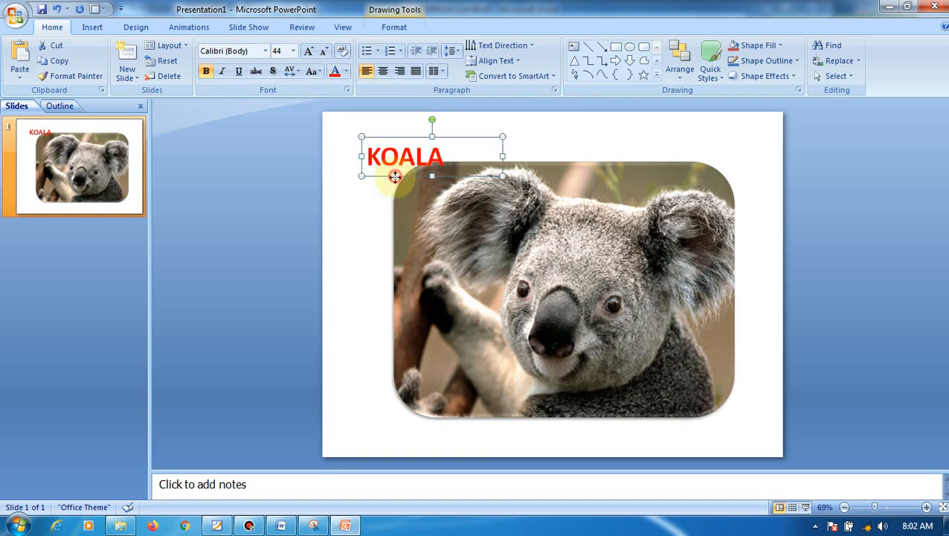